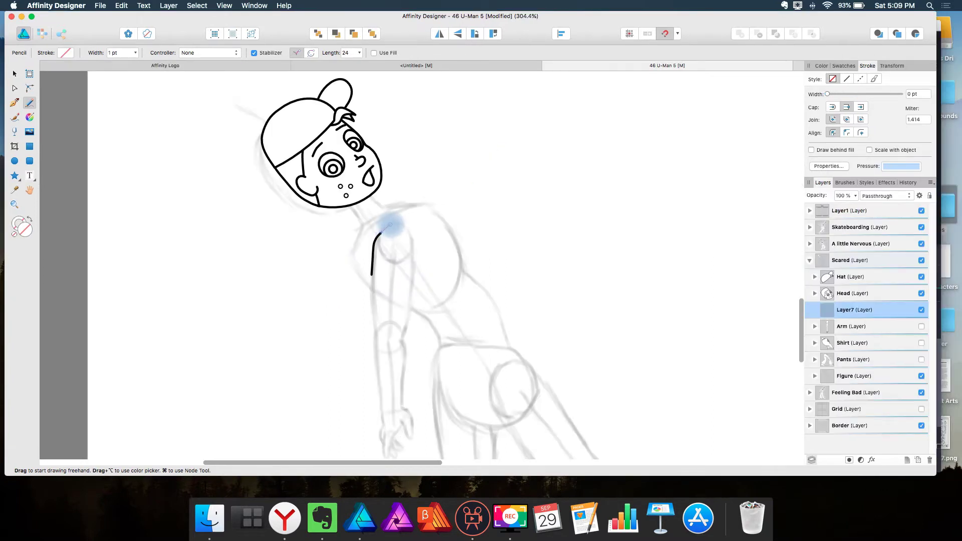
Draw a stabilized freehand pencil arc outlining the girl's shoulder
mouse_move(391, 223)
mouse_down()
mouse_move(412, 228)
mouse_move(412, 284)
mouse_up()
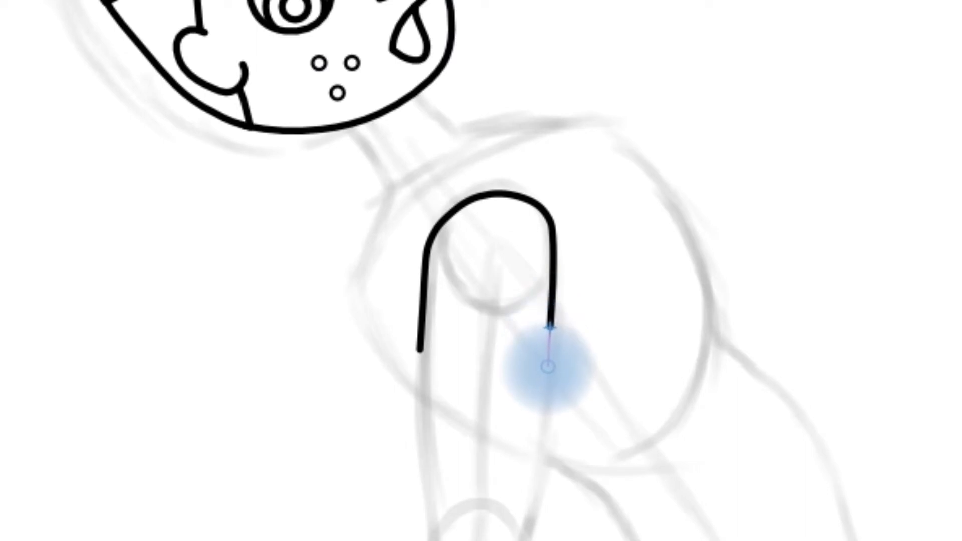
drag(554, 342, 551, 331)
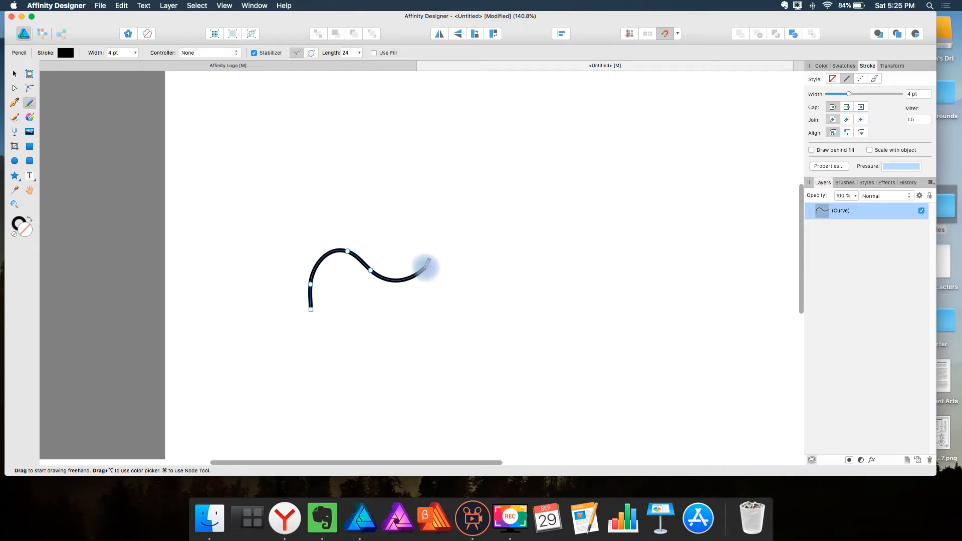
Extend the wavy line with a third curve piece and select all three pieces
mouse_move(425, 267)
mouse_down()
mouse_move(508, 244)
mouse_move(542, 268)
mouse_move(620, 261)
mouse_move(575, 355)
mouse_up()
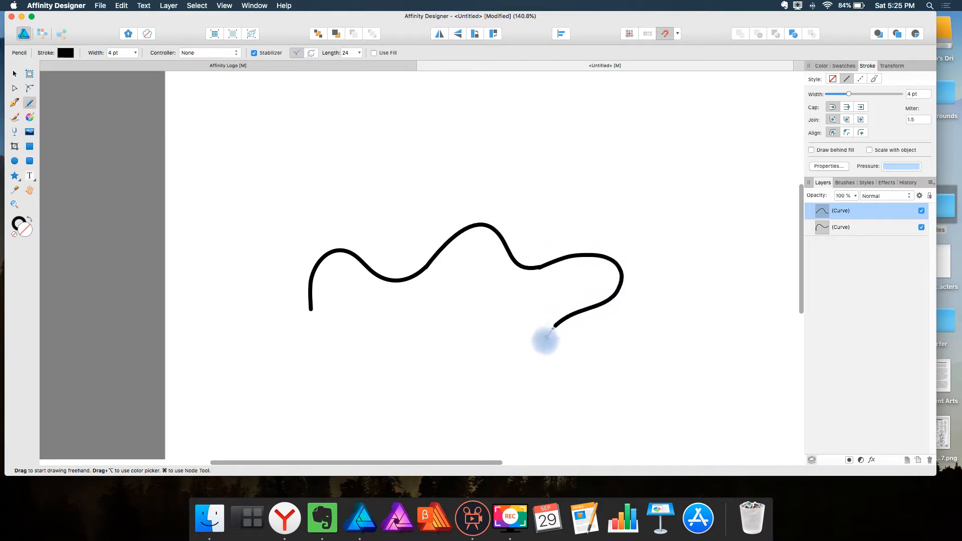
click(577, 352)
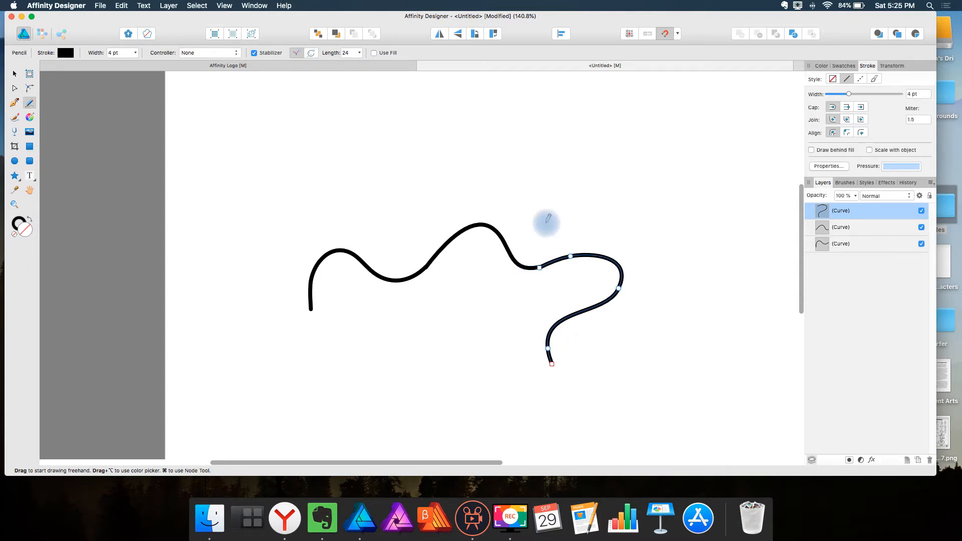
key(v)
mouse_move(265, 171)
mouse_down()
mouse_move(298, 327)
mouse_move(673, 397)
mouse_up()
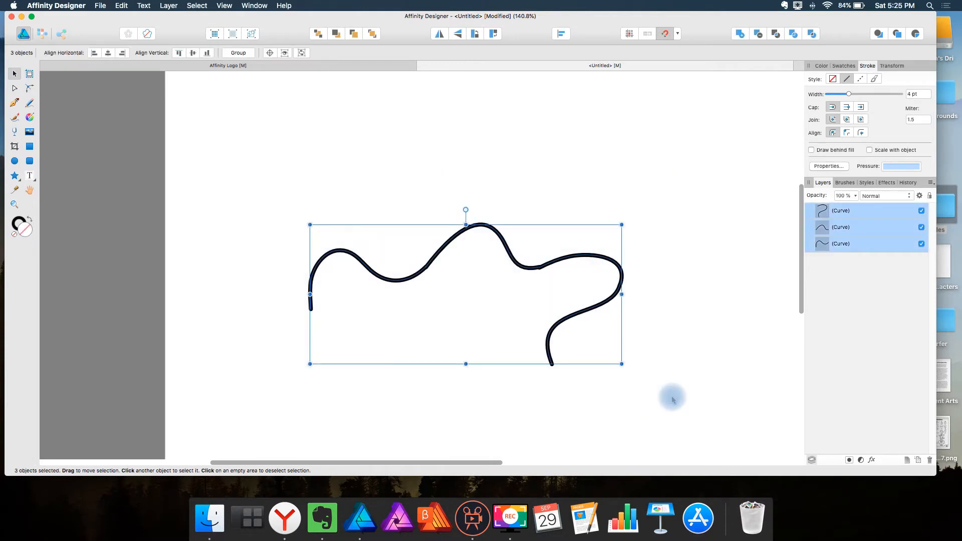
Join the three curves into one path and move it up and left
key(a)
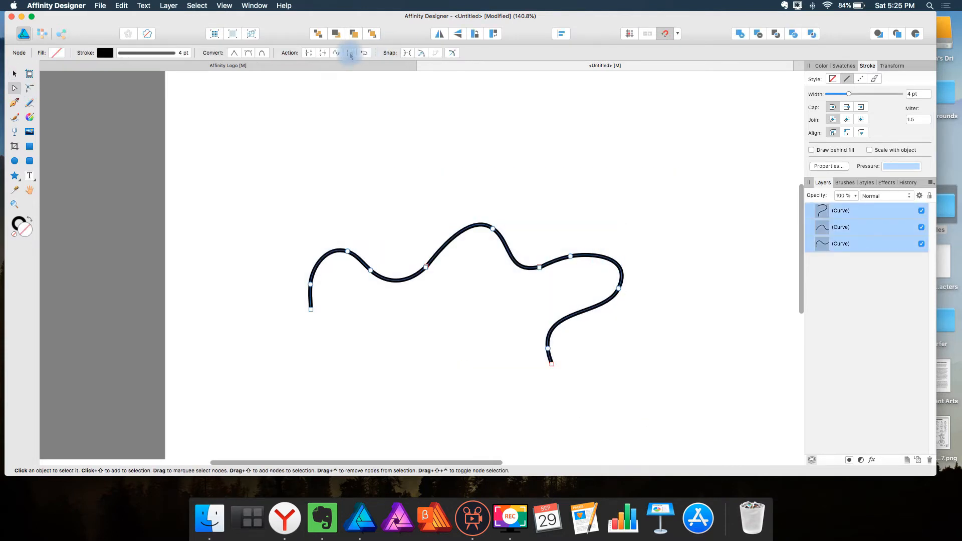
click(351, 53)
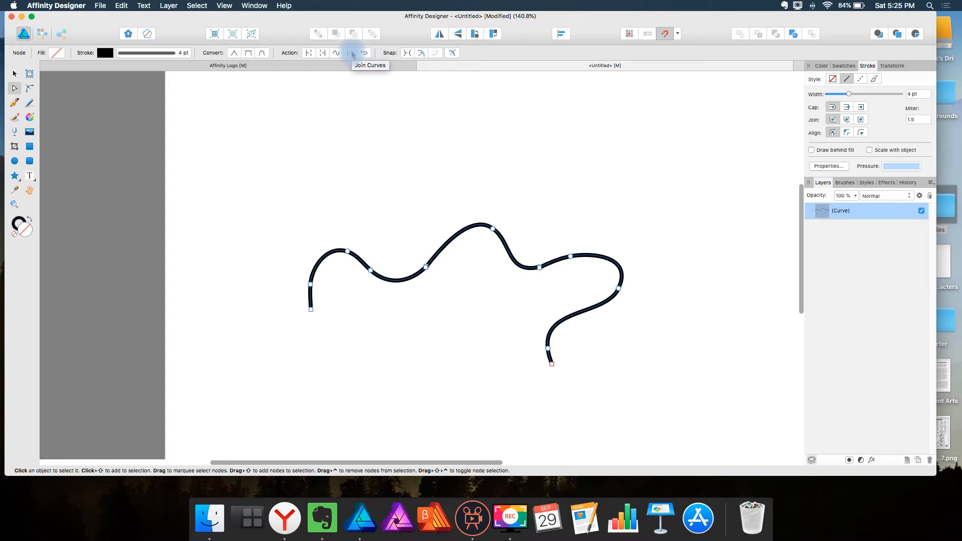
key(v)
mouse_move(542, 262)
mouse_down()
mouse_move(558, 242)
mouse_move(549, 235)
mouse_up()
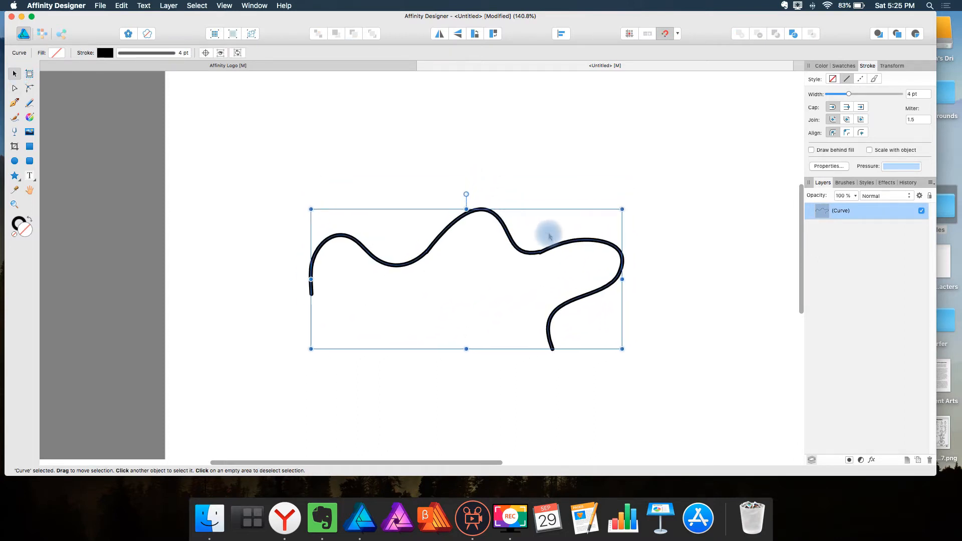
key(n)
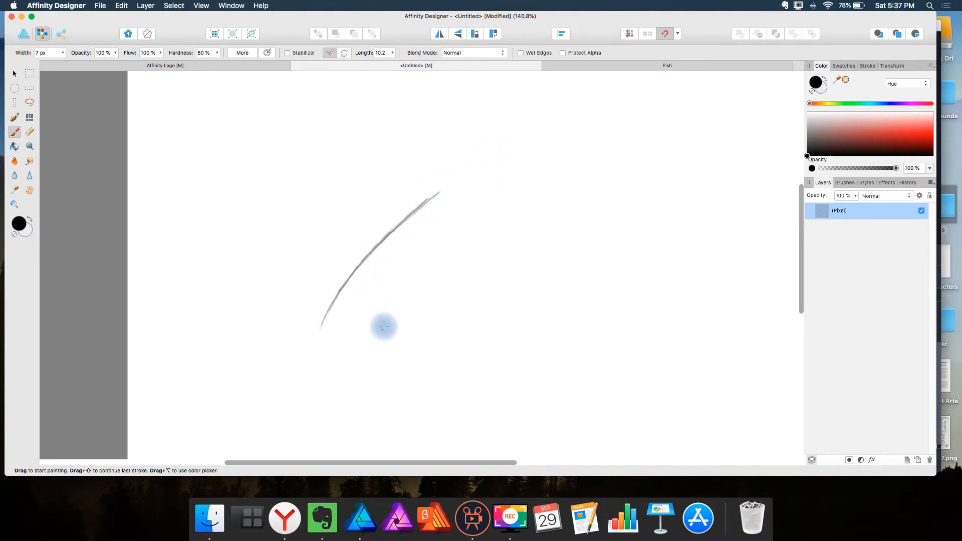
Extend the grey painted stroke up-right, then return to Designer Persona with the Pencil
drag(387, 233, 488, 152)
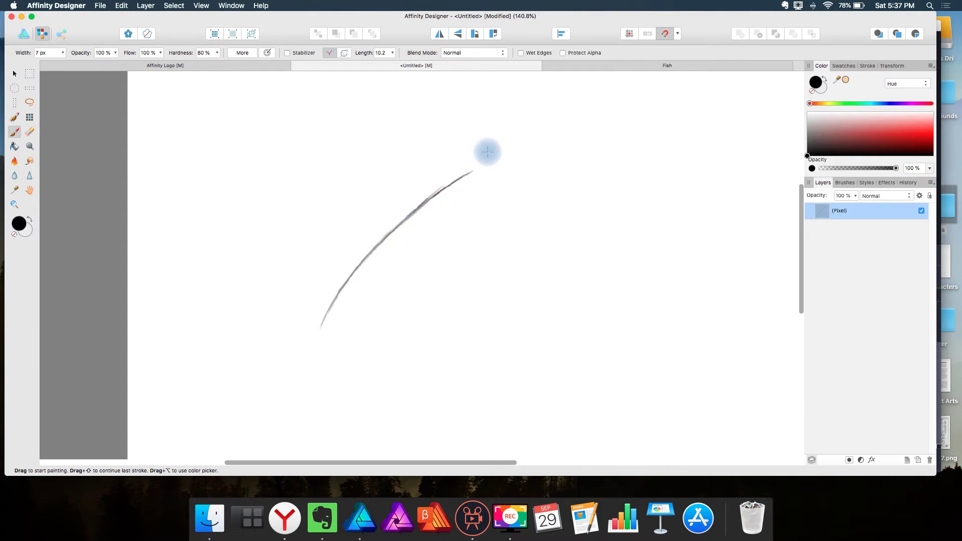
click(24, 33)
click(31, 105)
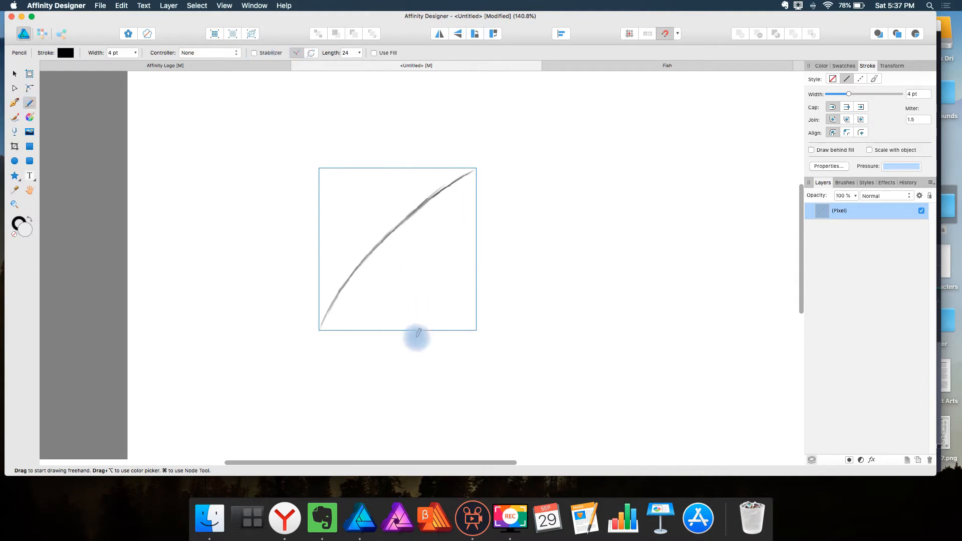
Build a bold black line from short overlapping strokes beside the grey one
drag(415, 338, 461, 280)
drag(421, 331, 462, 278)
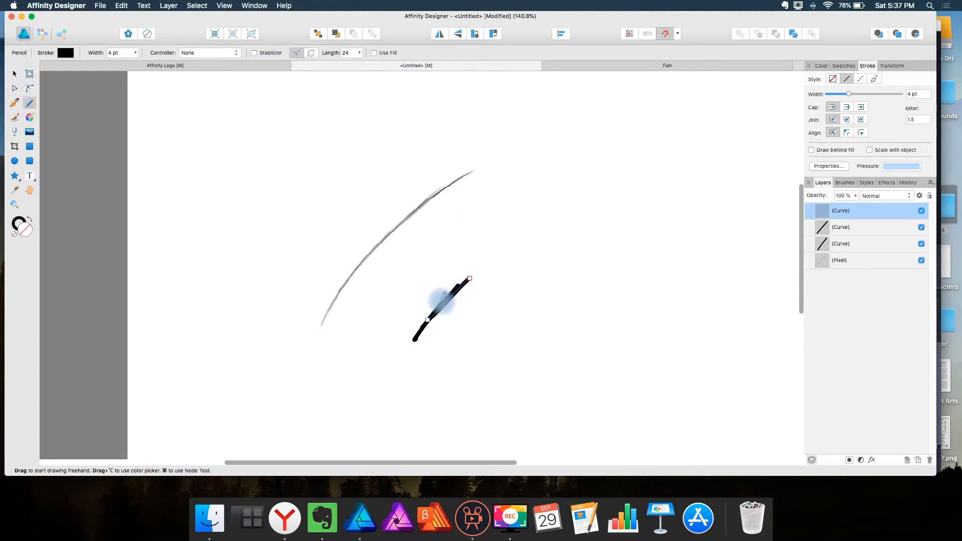
drag(436, 315, 481, 264)
drag(451, 301, 511, 241)
drag(466, 286, 526, 233)
drag(481, 259, 552, 214)
drag(511, 241, 575, 203)
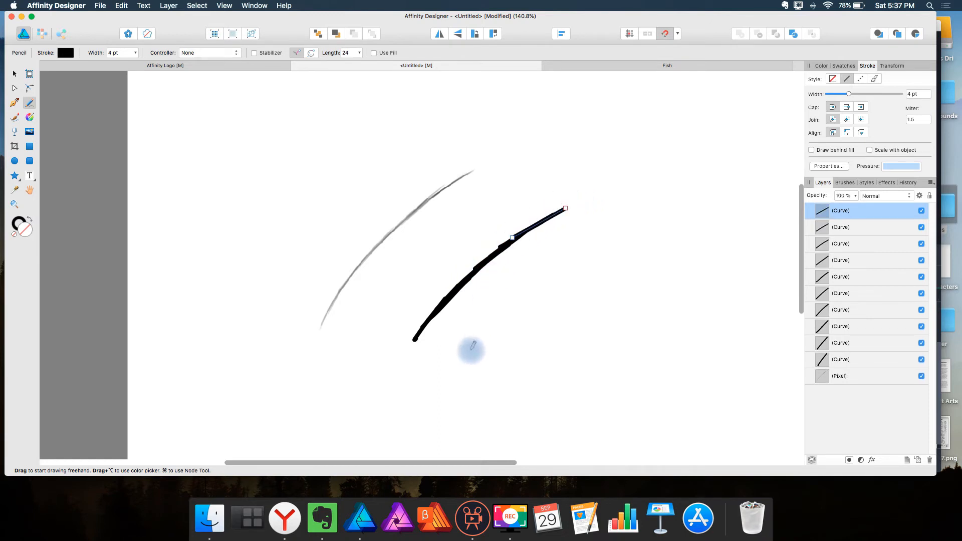
Draw a second long curve to the right and undo it
mouse_move(464, 359)
mouse_down()
mouse_move(594, 236)
mouse_move(625, 223)
mouse_up()
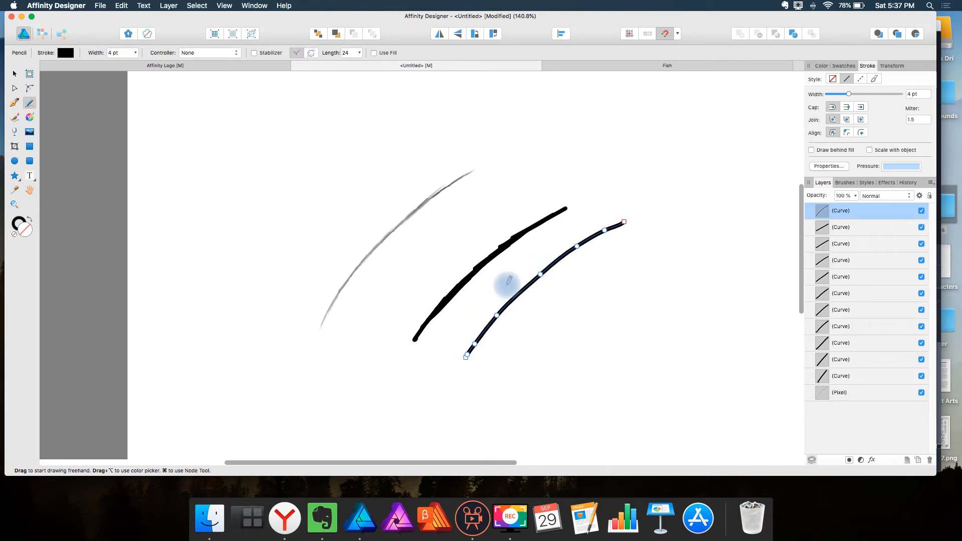
key(BackSpace)
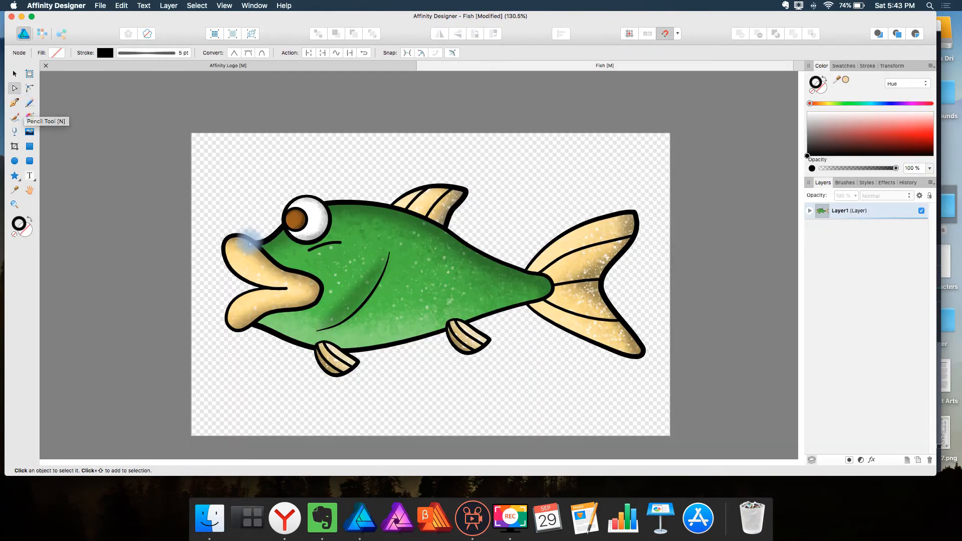
Try reshaping the fish's upper lip by moving its nodes, undo, and return to the Pencil
click(249, 244)
drag(217, 230, 258, 276)
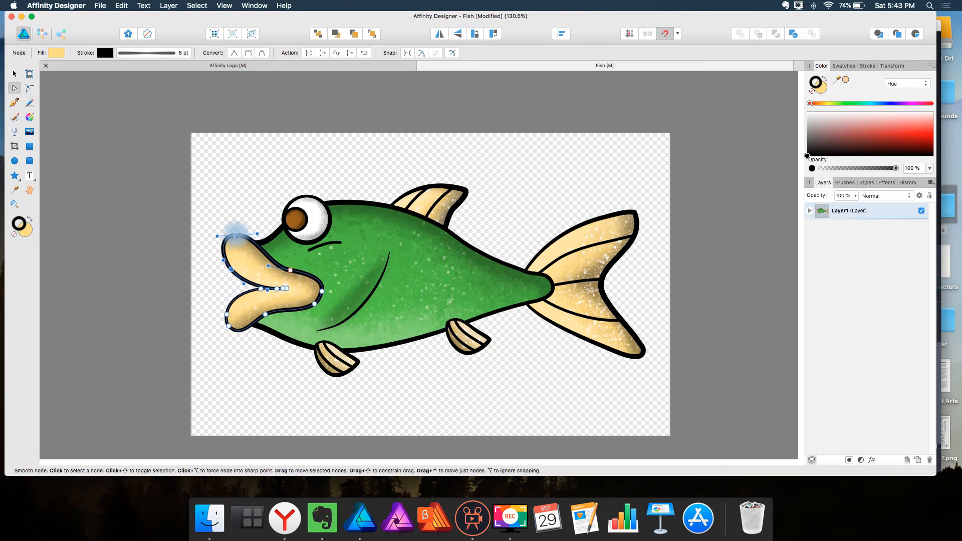
drag(235, 233, 229, 249)
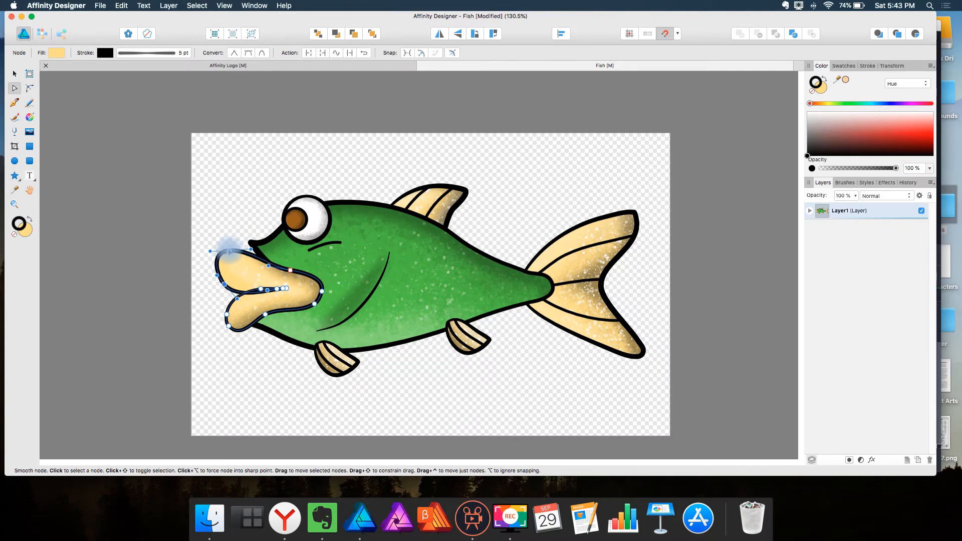
key(super+z)
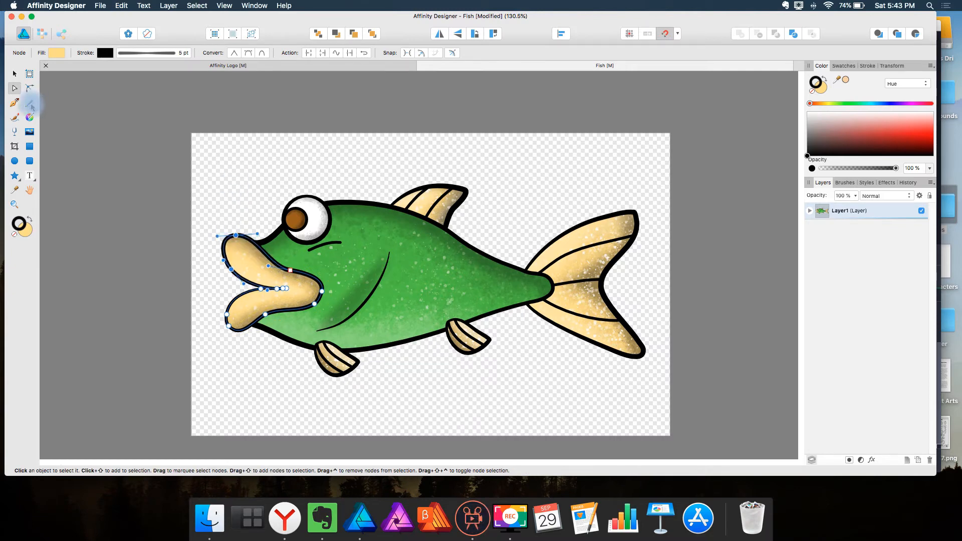
click(31, 104)
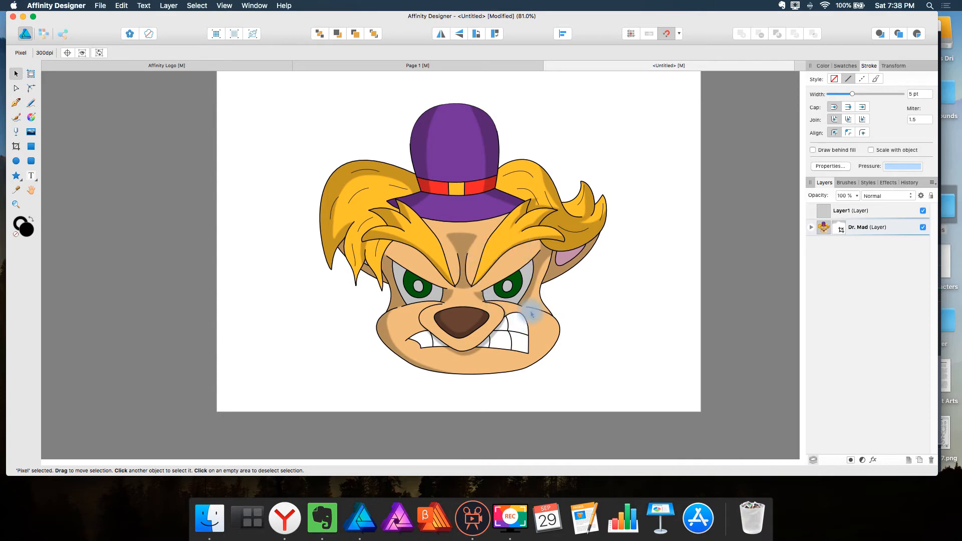
scroll(538, 323, up, 1)
scroll(538, 323, up, 4)
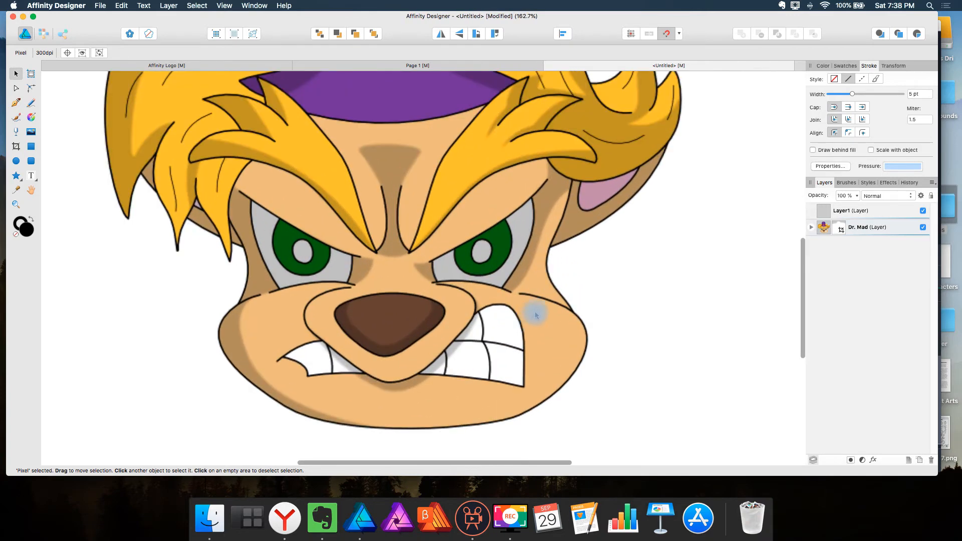
scroll(541, 308, up, 4)
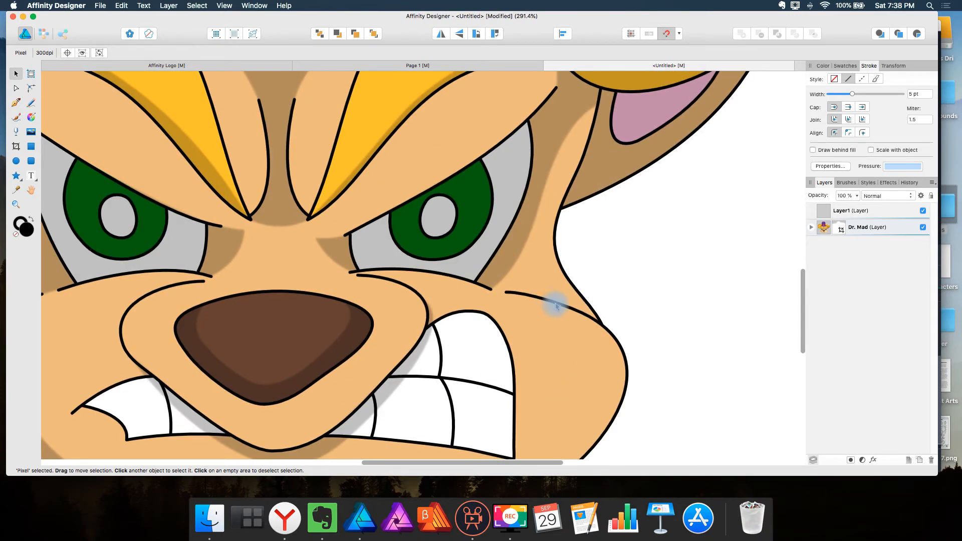
Select the cheek line and inspect its nodes
click(556, 304)
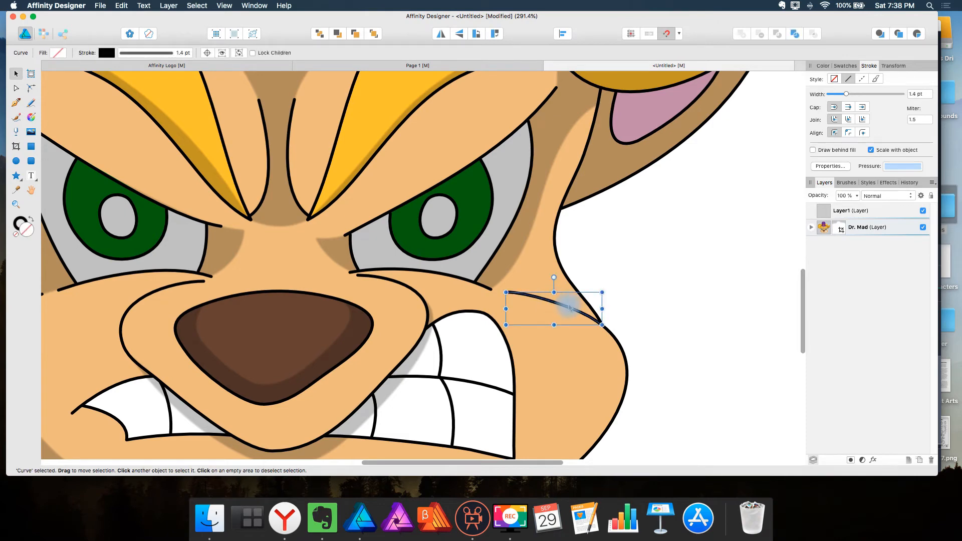
click(17, 88)
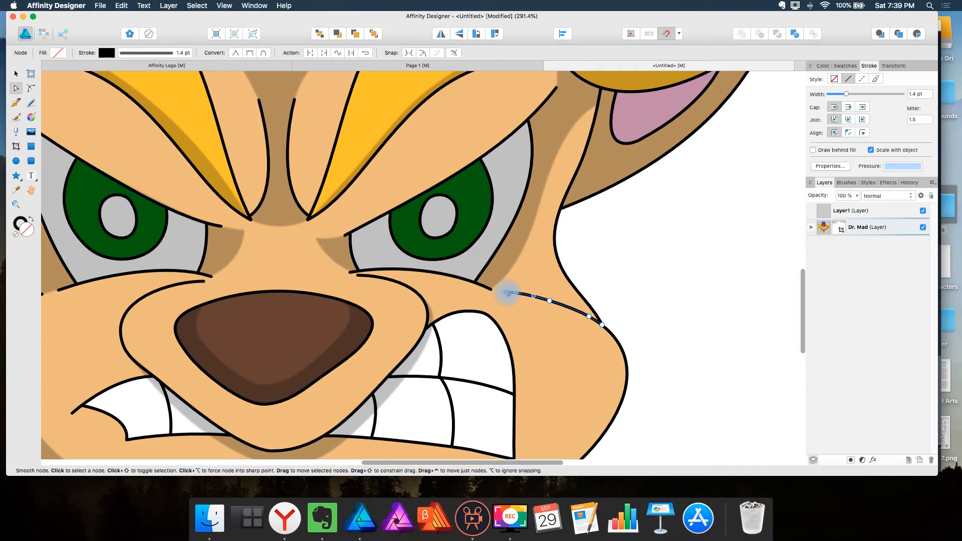
key(v)
scroll(508, 294, up, 3)
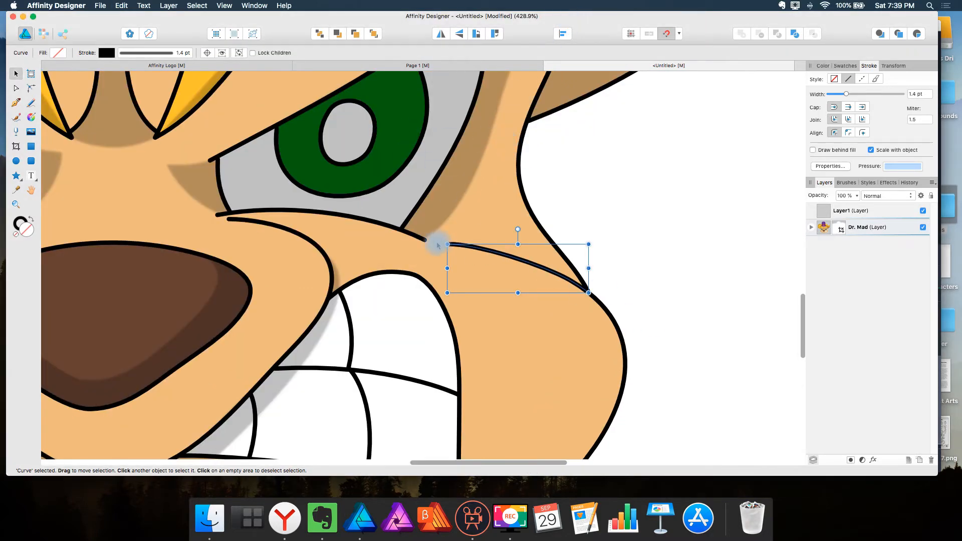
In Pixel Persona, erase the left end of the cheek line with the Erase Brush
click(43, 34)
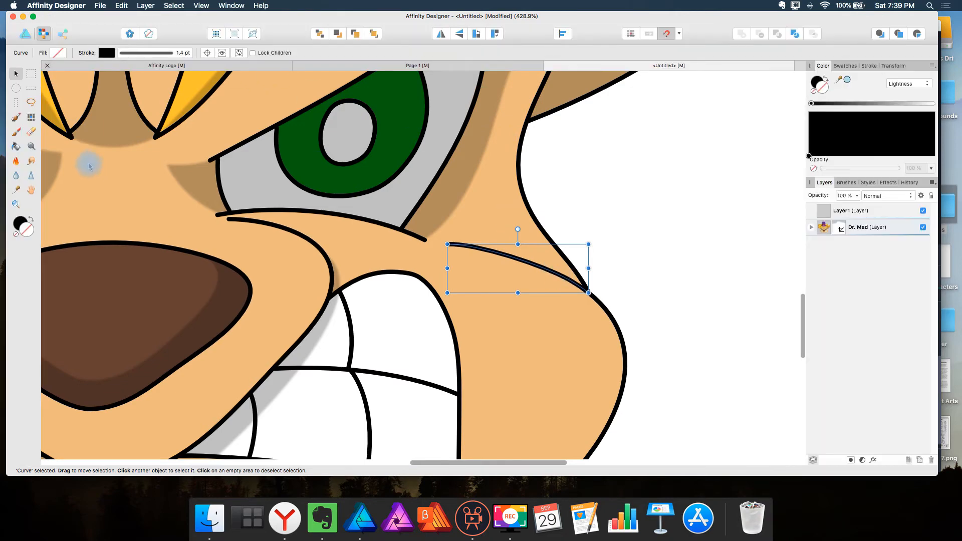
click(16, 132)
drag(448, 245, 467, 248)
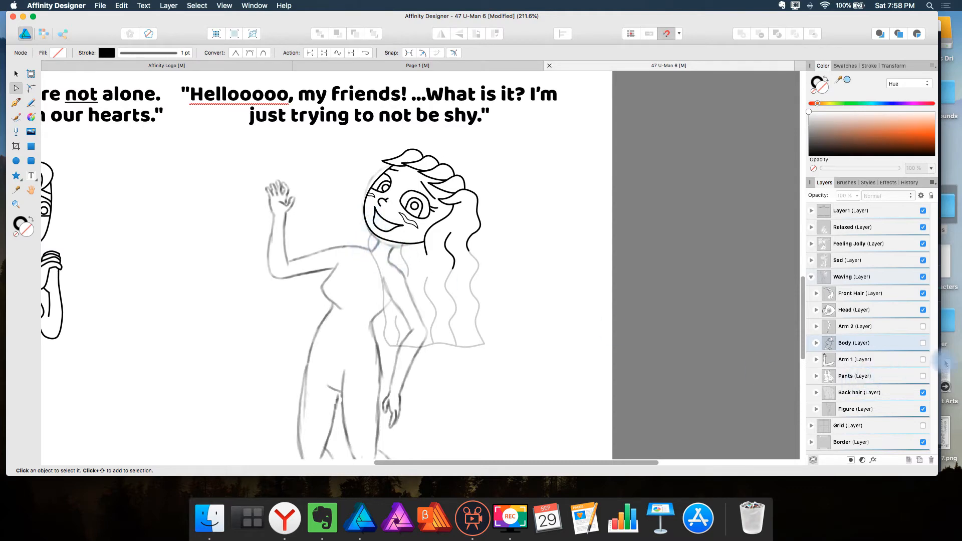
Delete the extra upper waistband curve segment and the stray short line on the Body layer
click(924, 343)
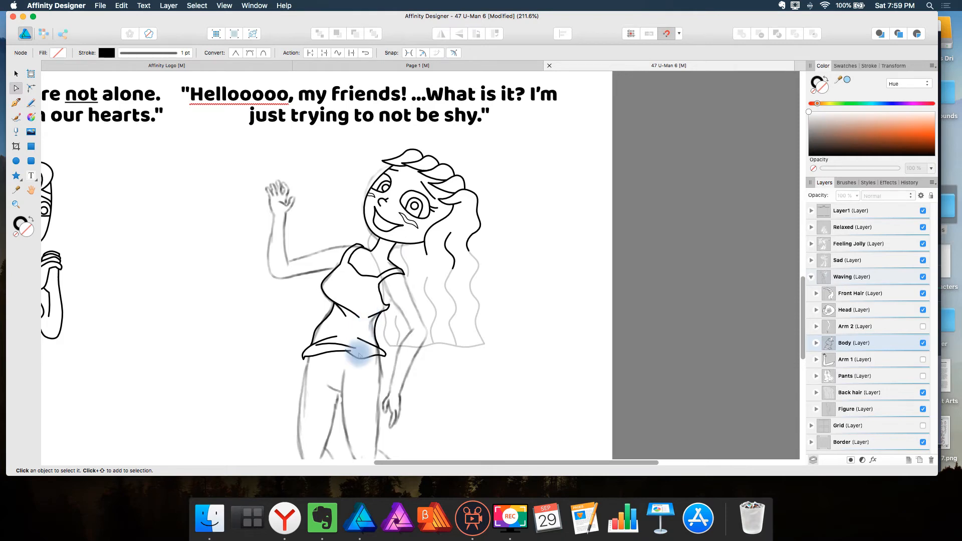
scroll(360, 353, up, 1)
scroll(359, 353, up, 2)
scroll(354, 350, up, 2)
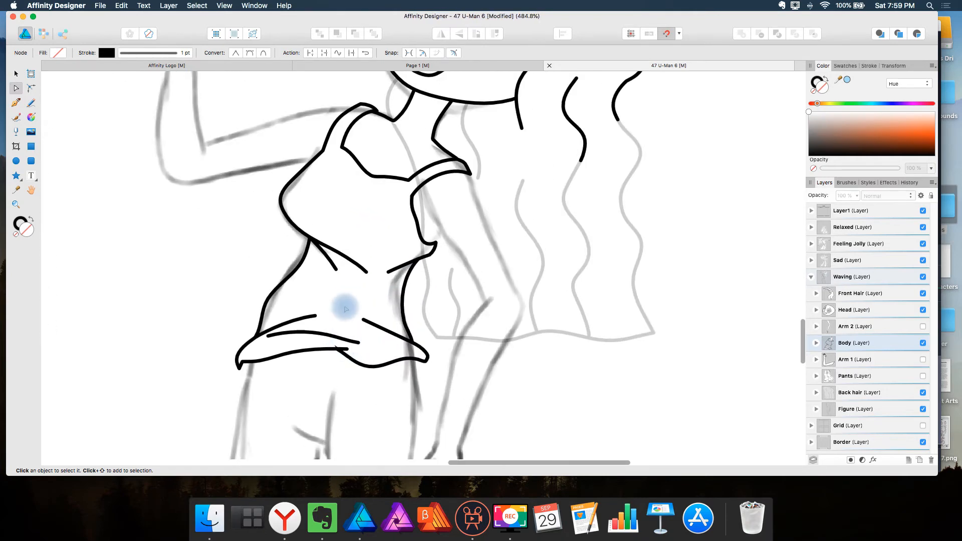
scroll(345, 306, up, 1)
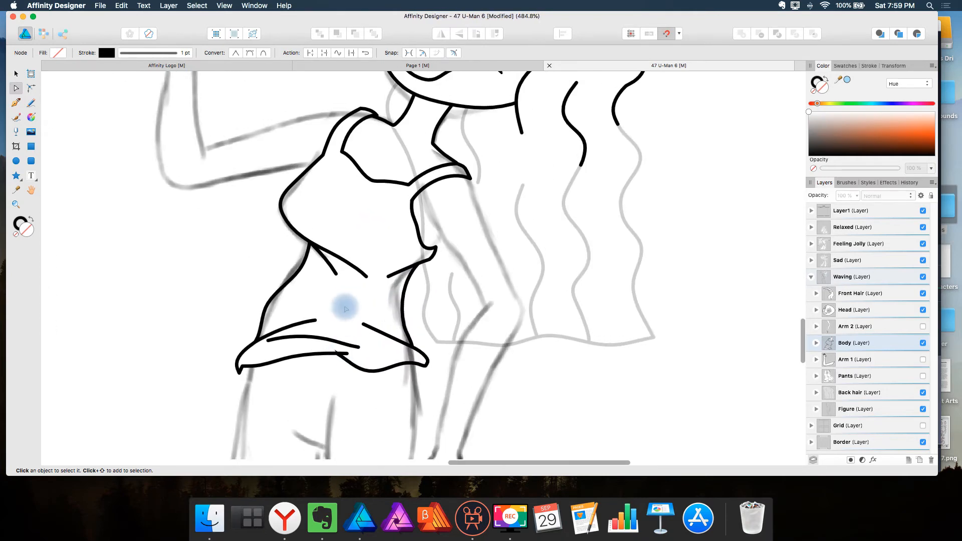
click(311, 322)
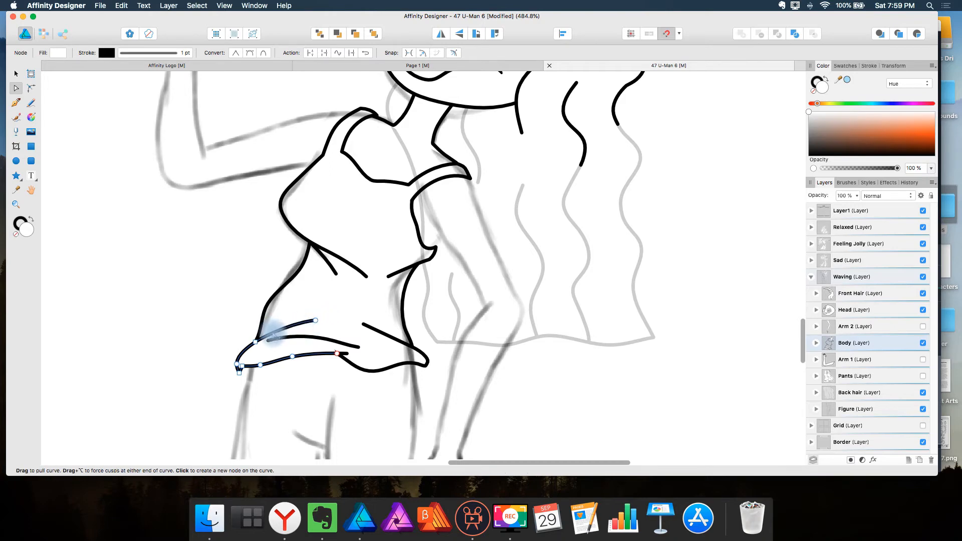
mouse_move(259, 342)
mouse_down()
mouse_move(315, 320)
mouse_move(413, 346)
mouse_move(364, 325)
mouse_up()
key(Delete)
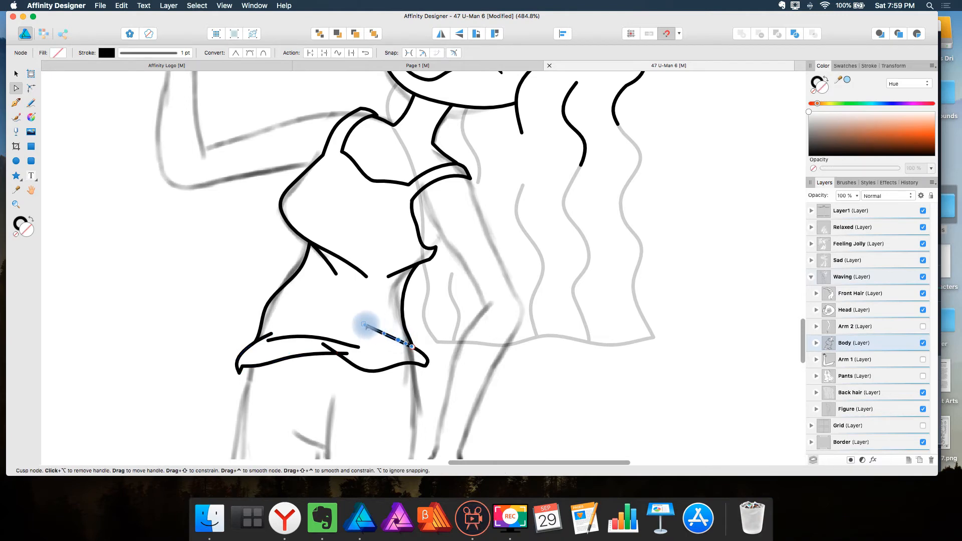
click(364, 324)
key(Delete)
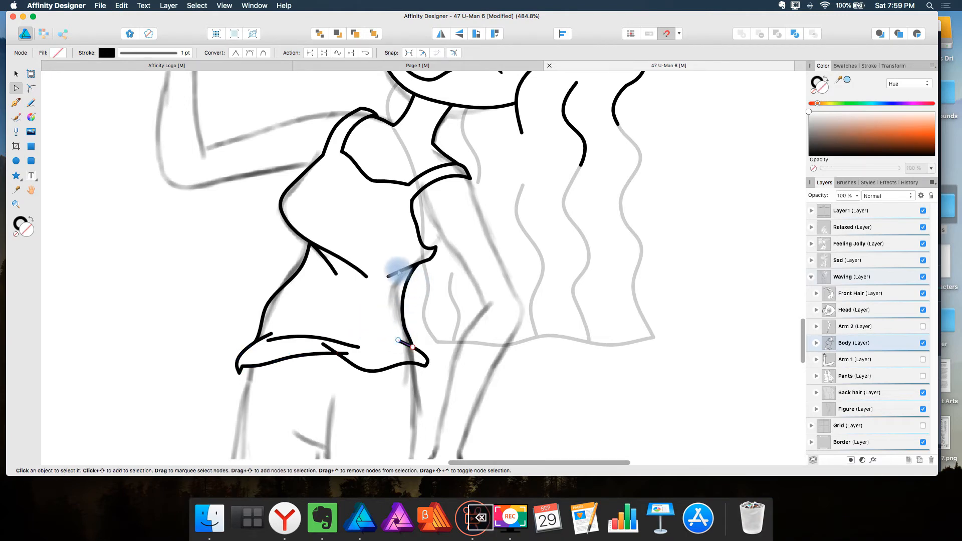
Remove a handle from a body curve node and delete a node on the waist curve
click(407, 265)
drag(389, 276, 404, 269)
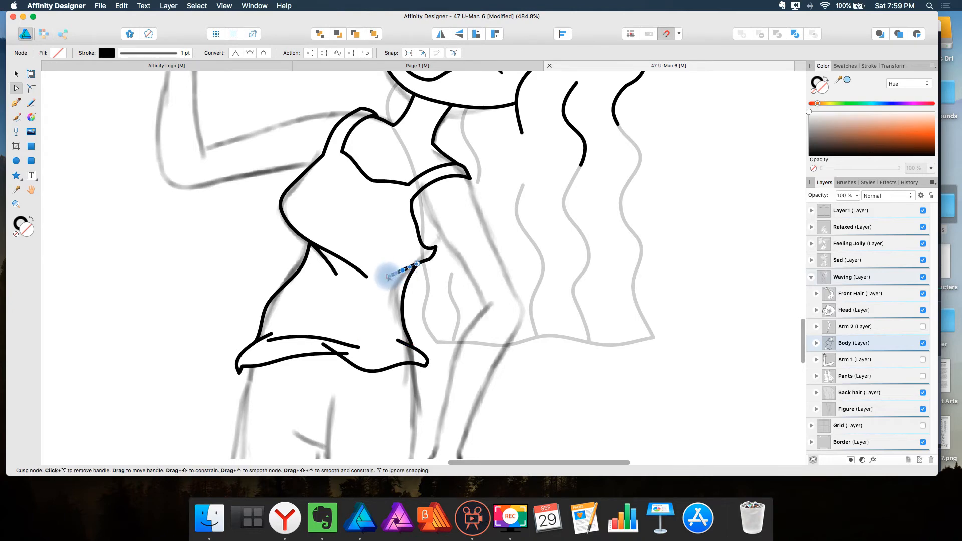
key(Delete)
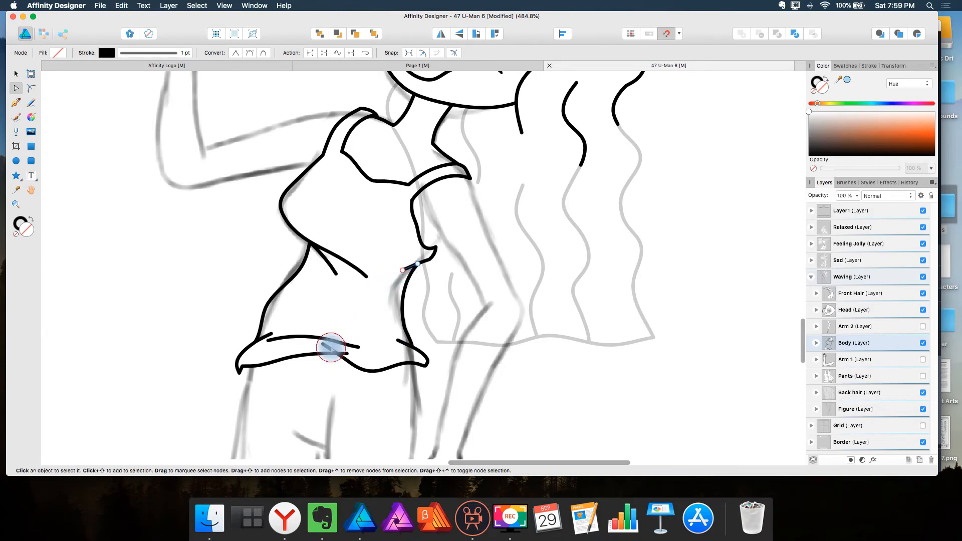
click(336, 352)
click(335, 353)
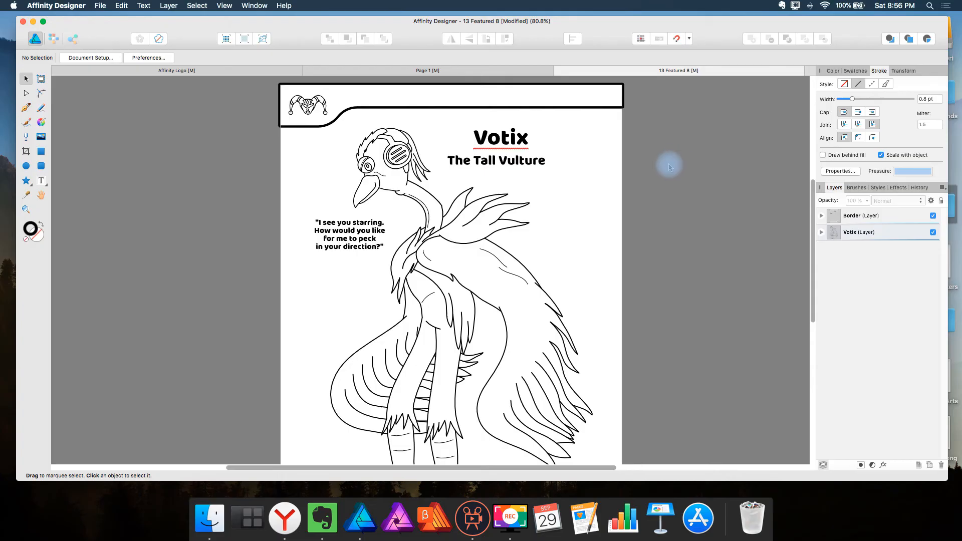
Move a feather line on Votix's wing down and left
click(531, 272)
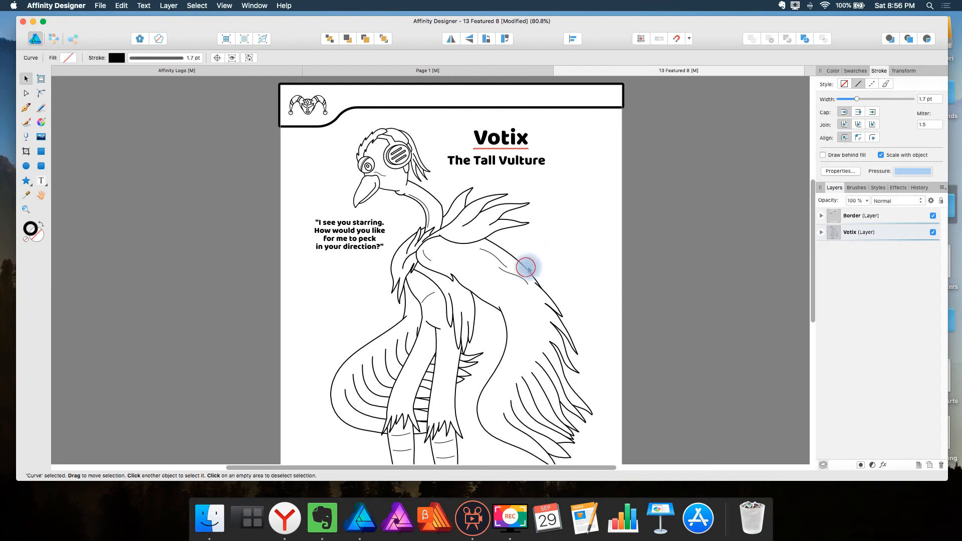
drag(566, 255, 527, 268)
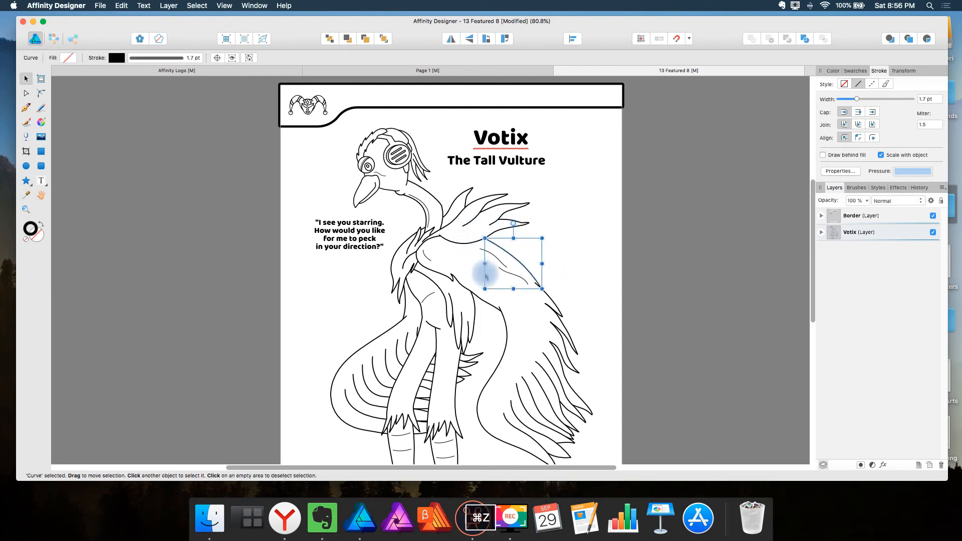
click(569, 242)
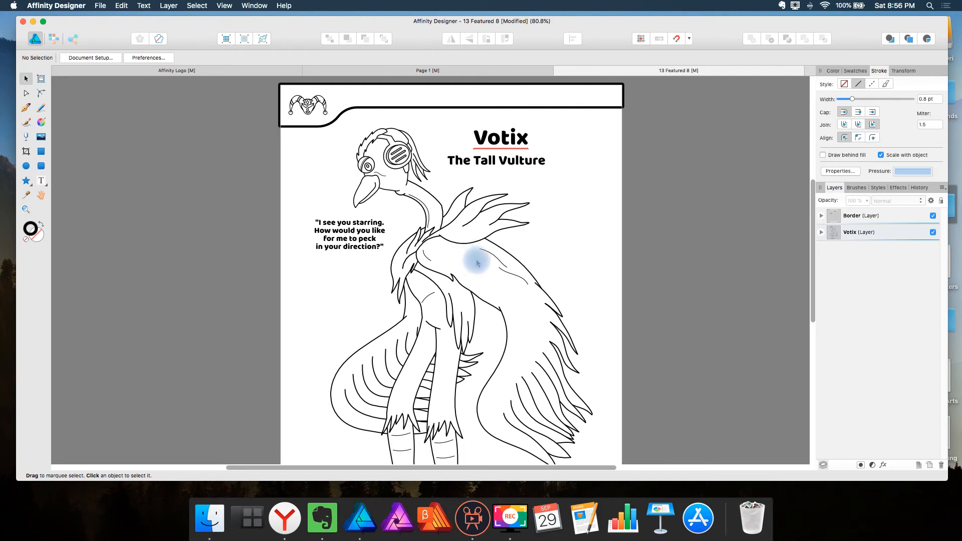
Inspect the wing curve's nodes, then switch to the Robby the Robot Page 1 document
click(510, 255)
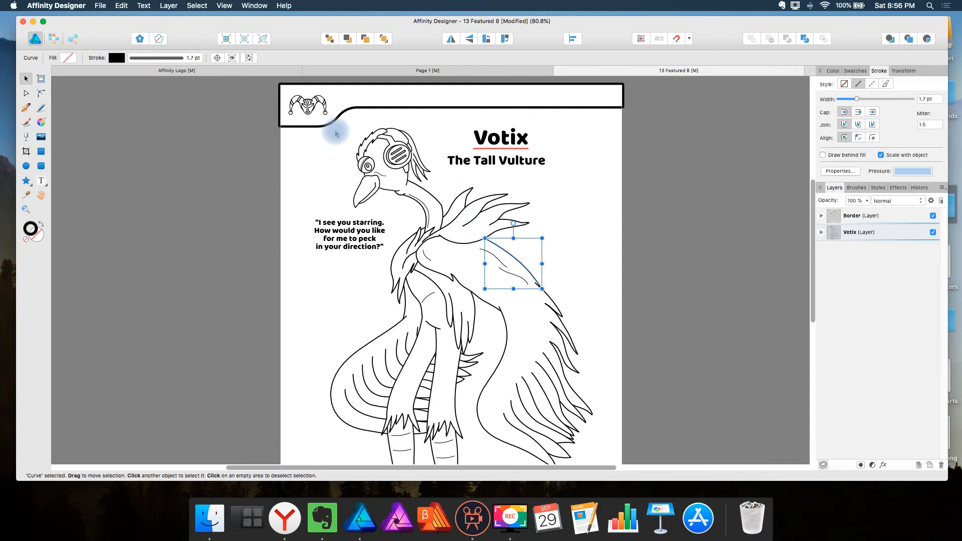
click(26, 93)
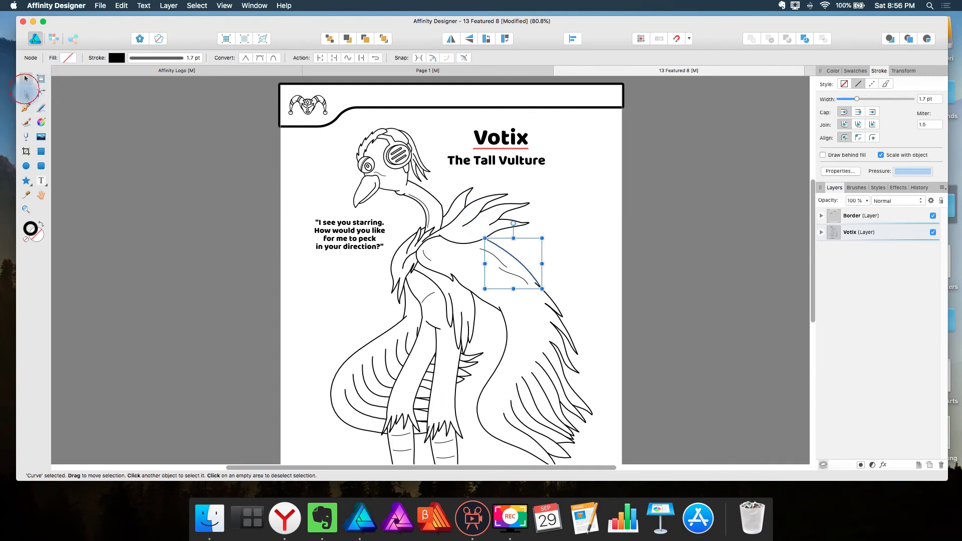
click(496, 242)
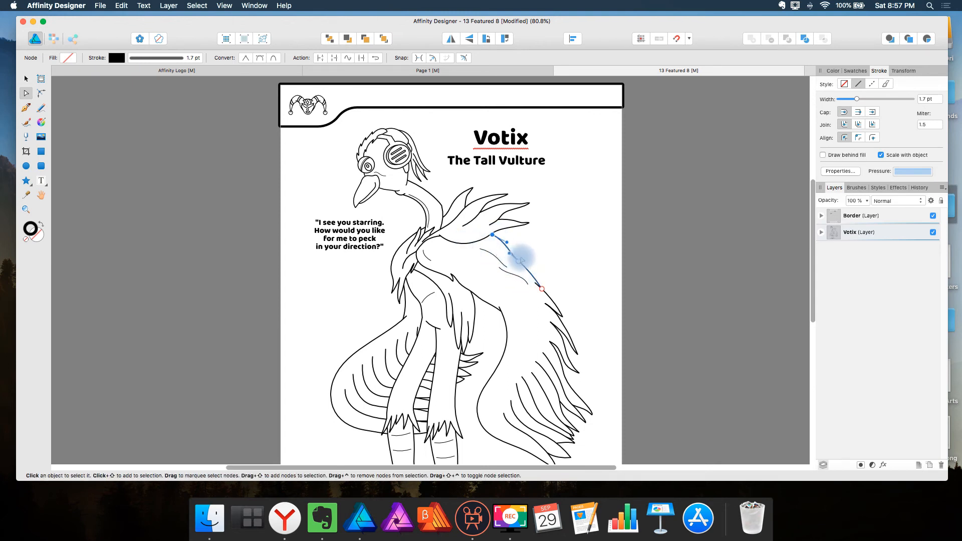
click(582, 241)
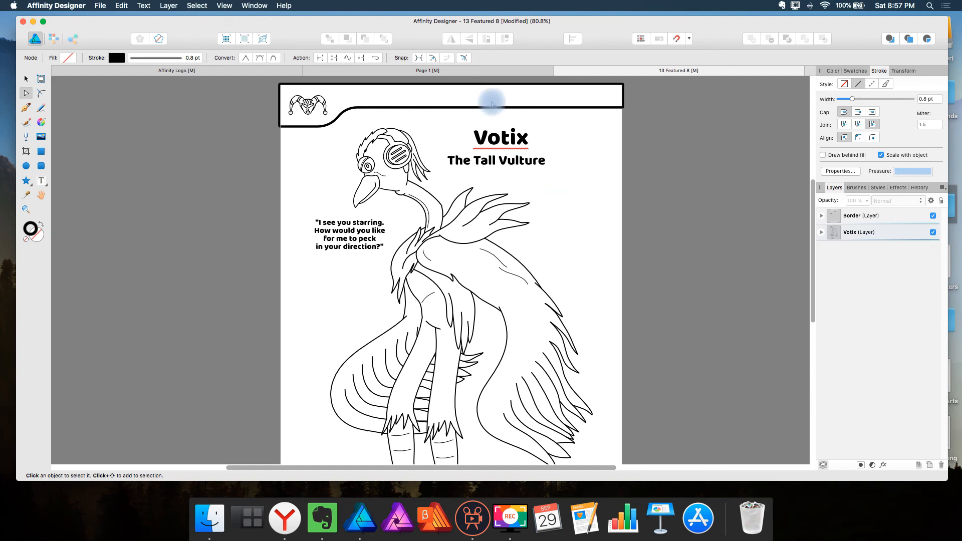
click(495, 71)
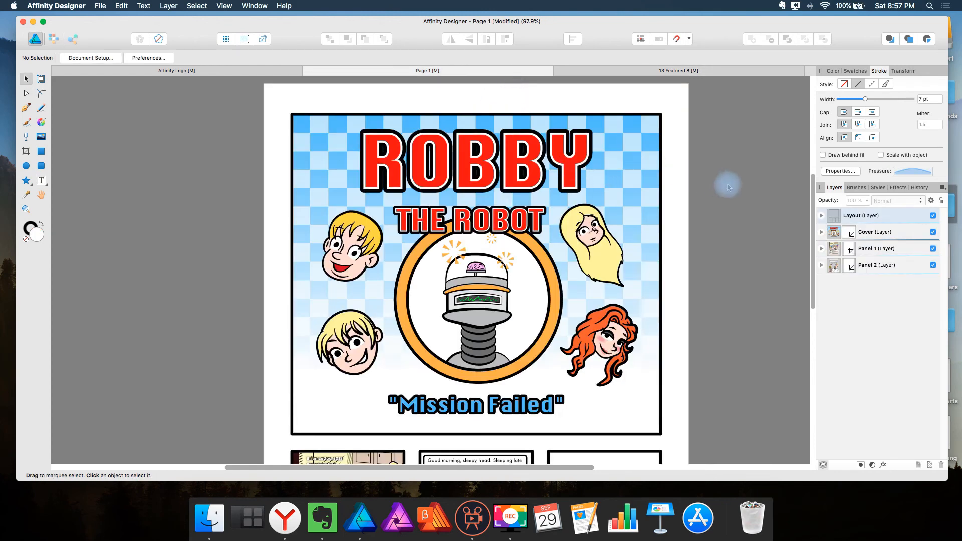
Draw a curved pencil stroke right of the cover and select its middle node
key(n)
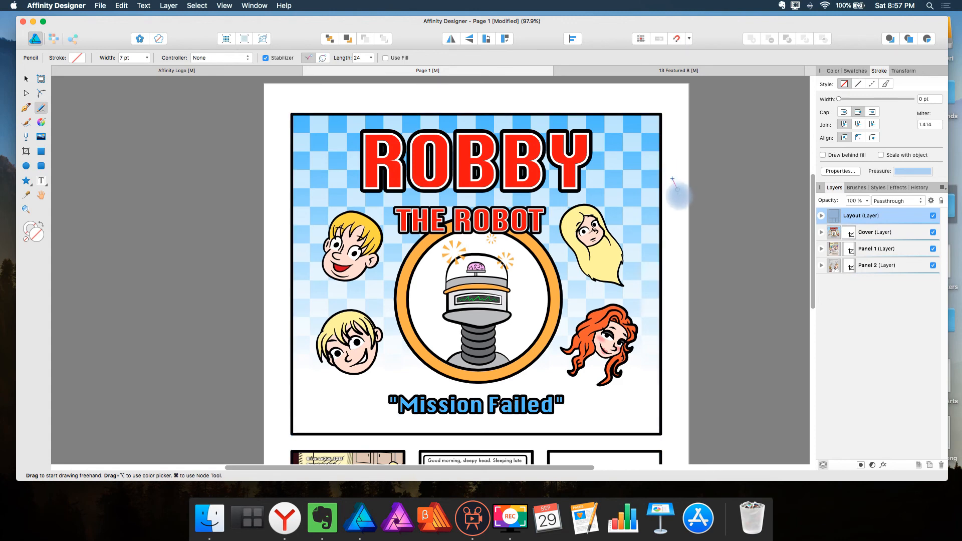
drag(673, 179, 671, 290)
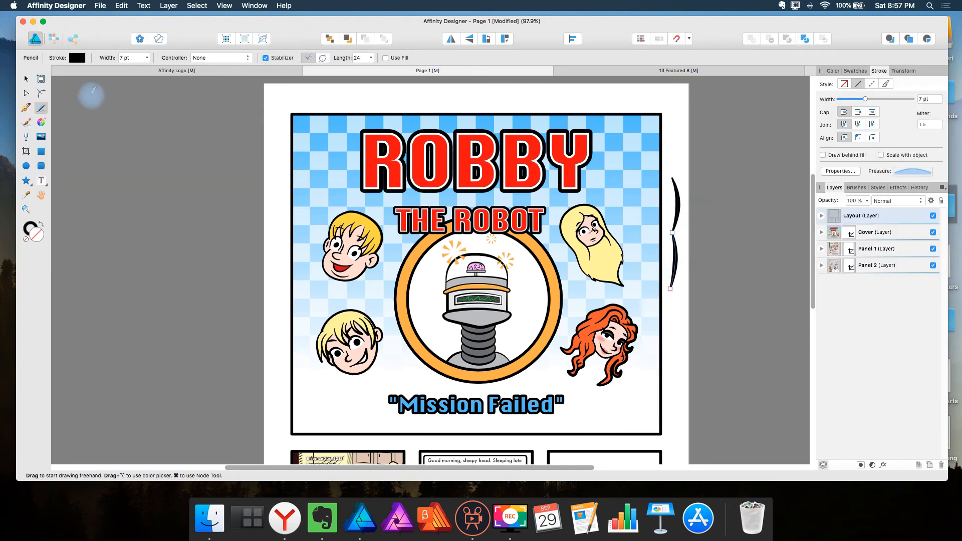
click(28, 77)
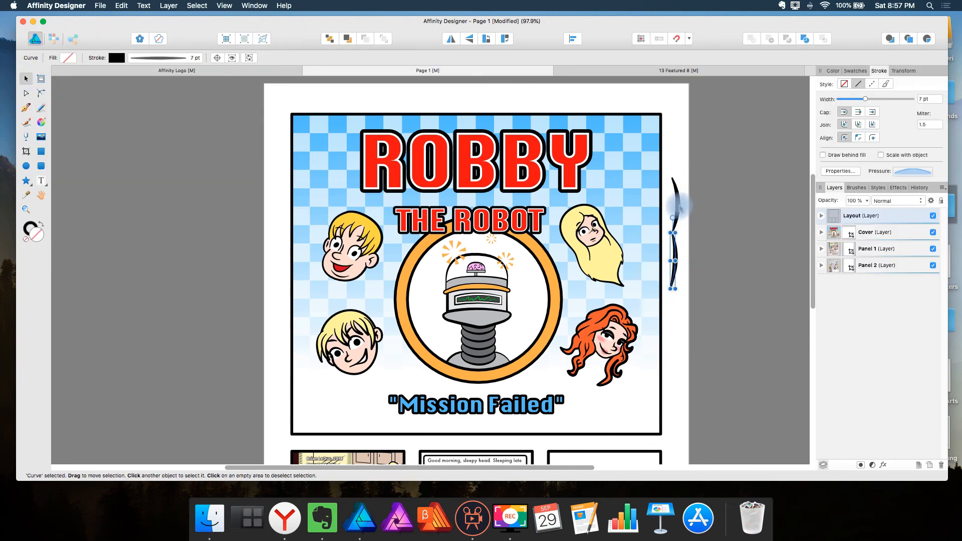
click(27, 92)
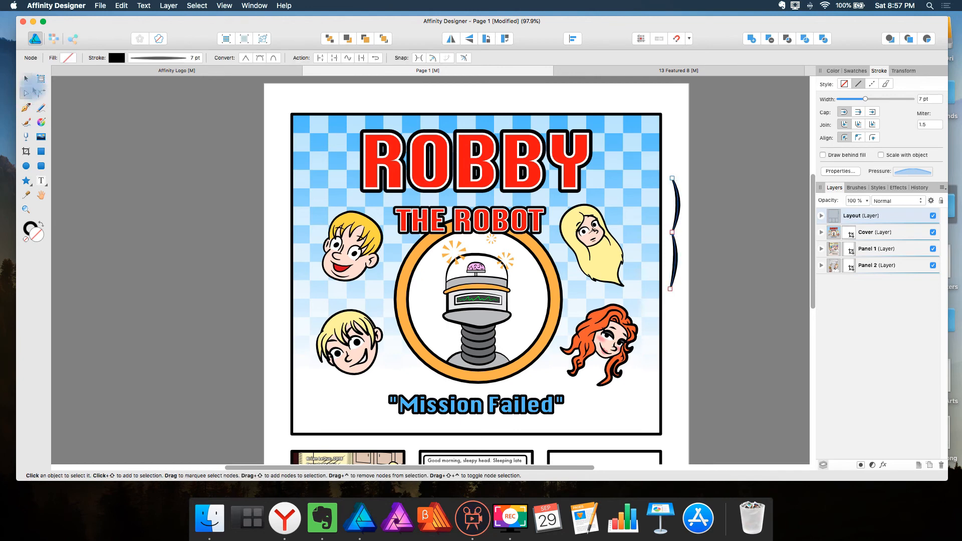
click(672, 232)
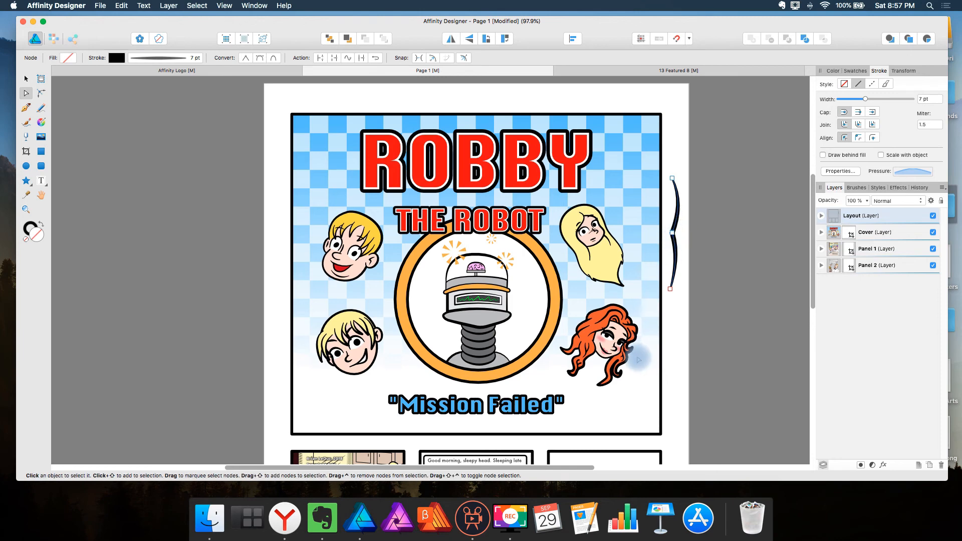
scroll(638, 359, up, 5)
scroll(638, 360, up, 5)
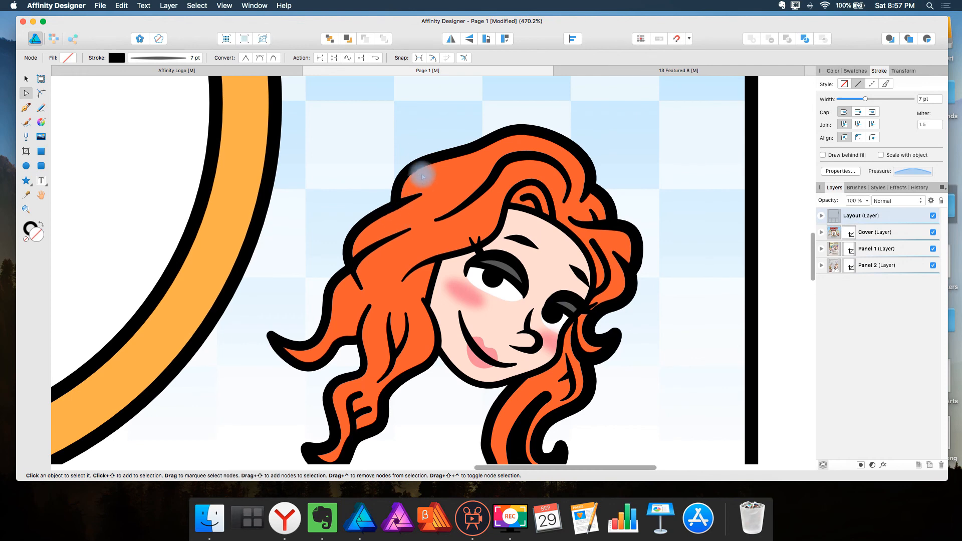
click(26, 78)
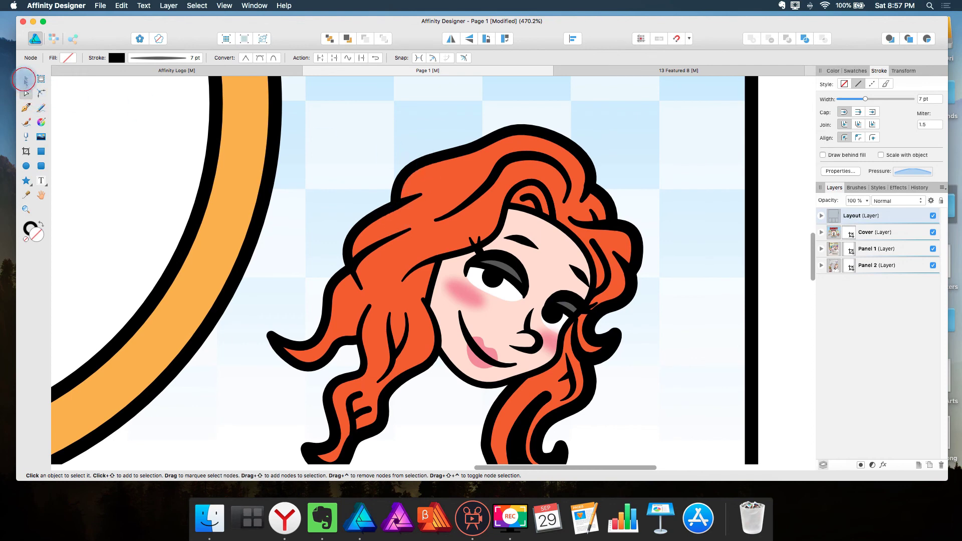
click(472, 153)
drag(467, 153, 372, 154)
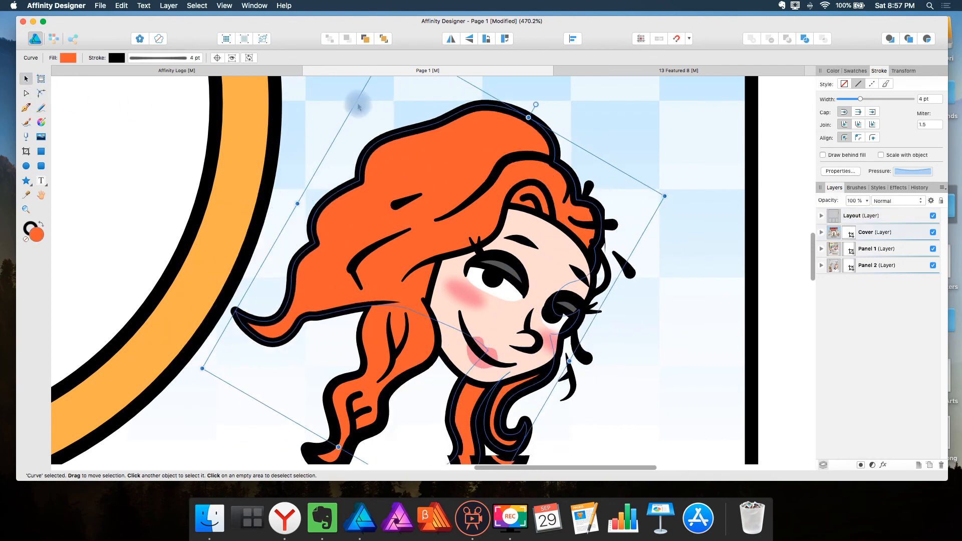
key(super+z)
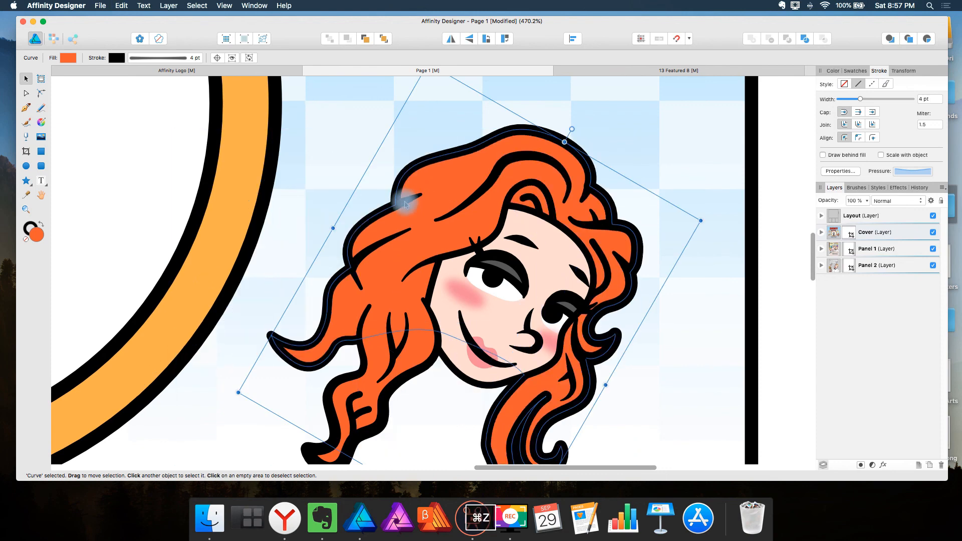
click(410, 197)
drag(410, 197, 413, 234)
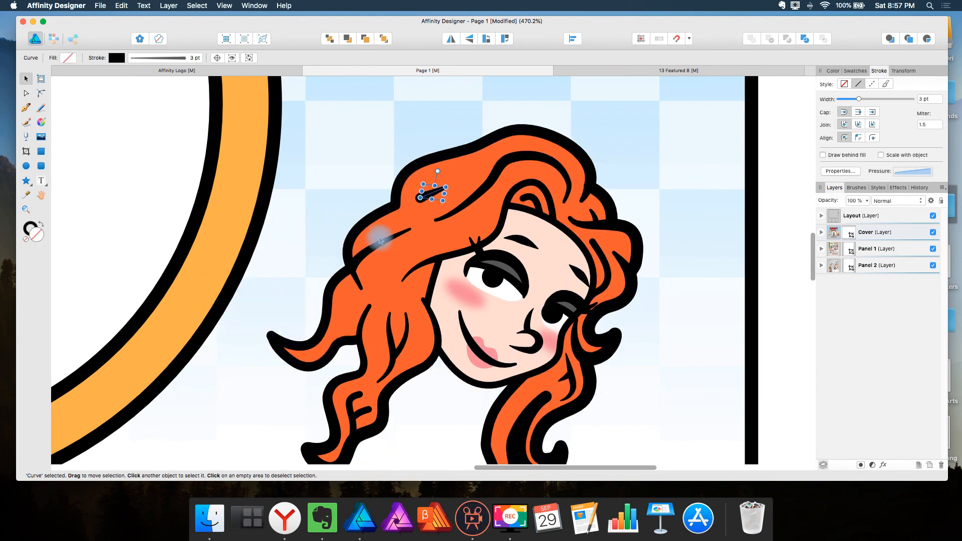
key(super+z)
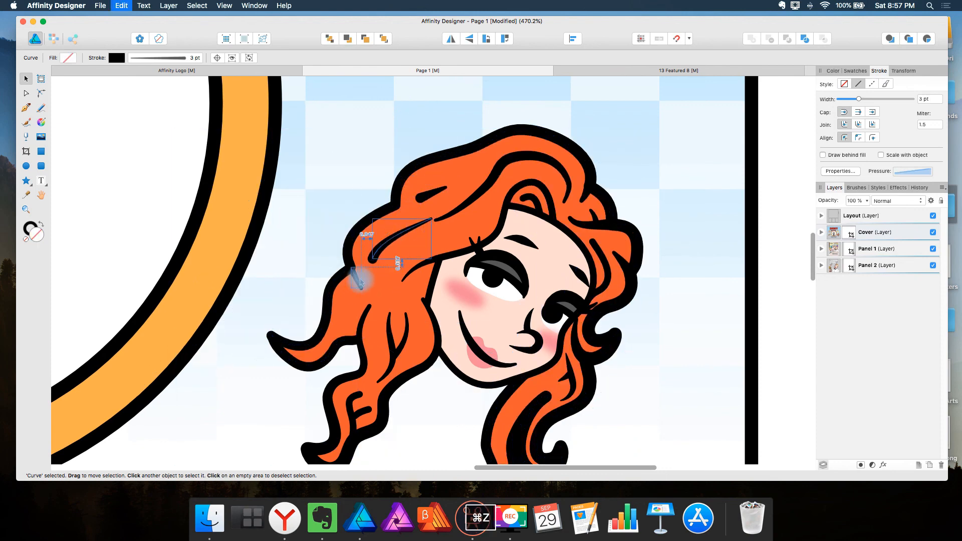
click(366, 280)
key(super+0)
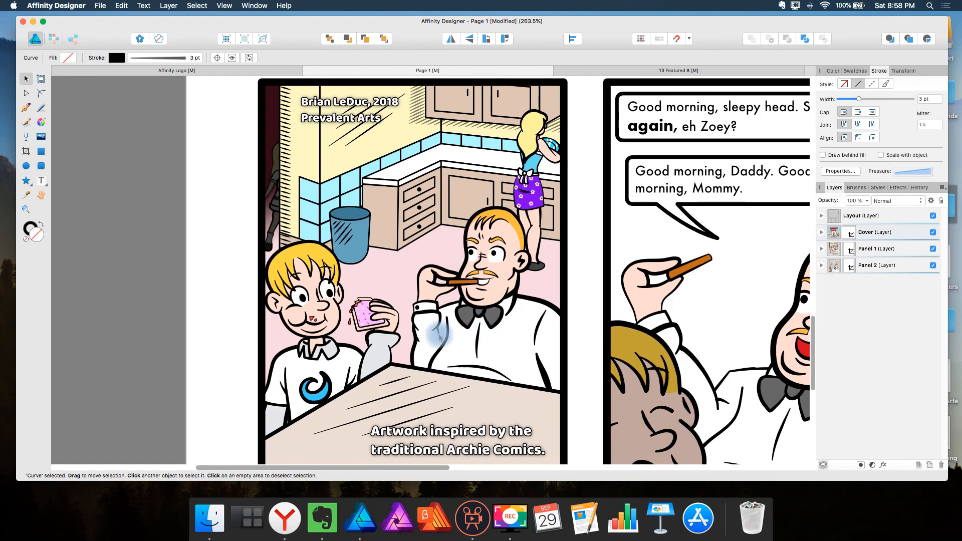
Drag a shirt wrinkle line down and then into the gutter between panels
mouse_move(438, 335)
mouse_down()
mouse_move(470, 357)
mouse_move(409, 373)
mouse_up()
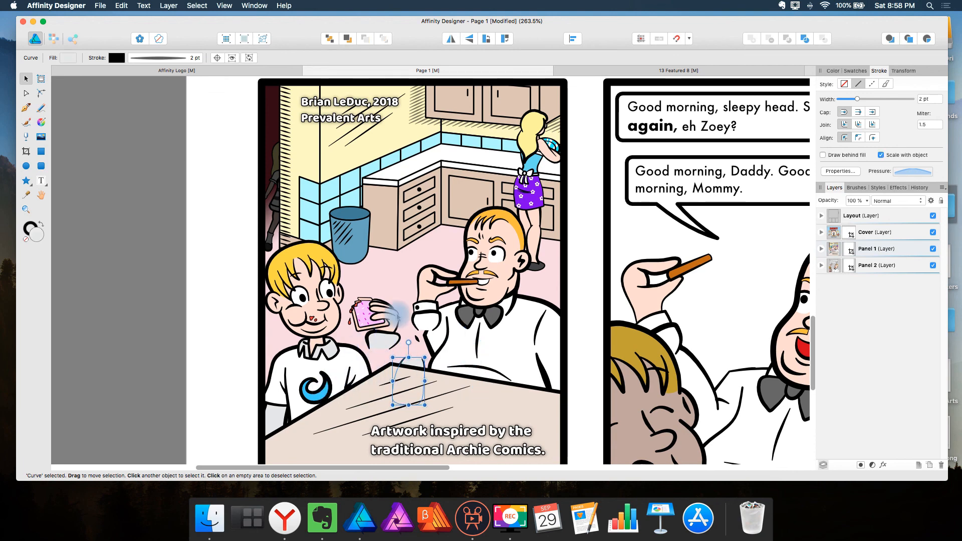
drag(409, 380, 589, 278)
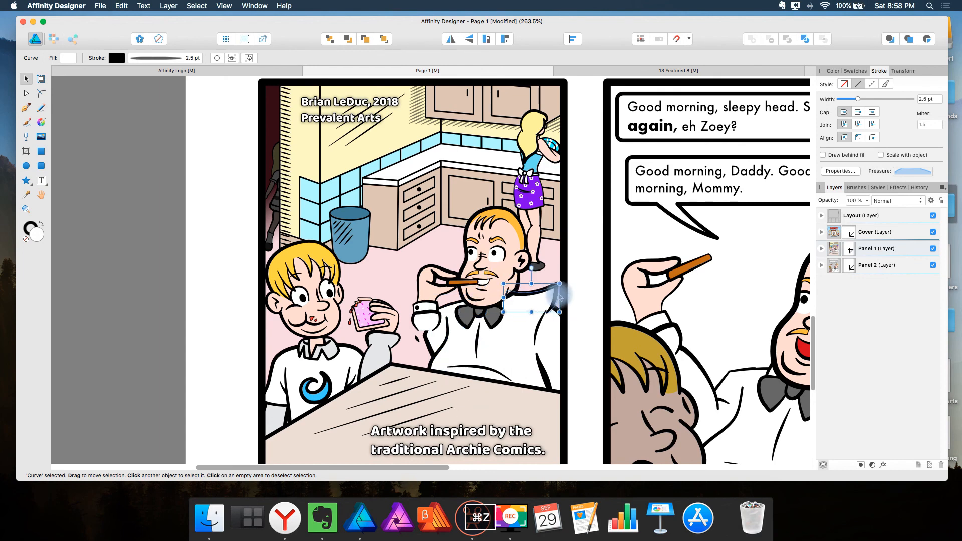